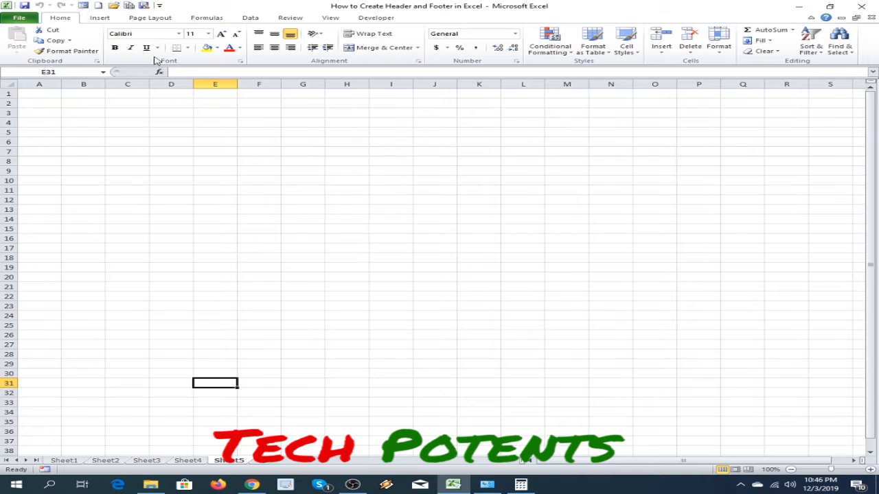
# Insert a header and footer on Sheet5 and view the header and footer areas of the first page.
pyautogui.click(105, 21)
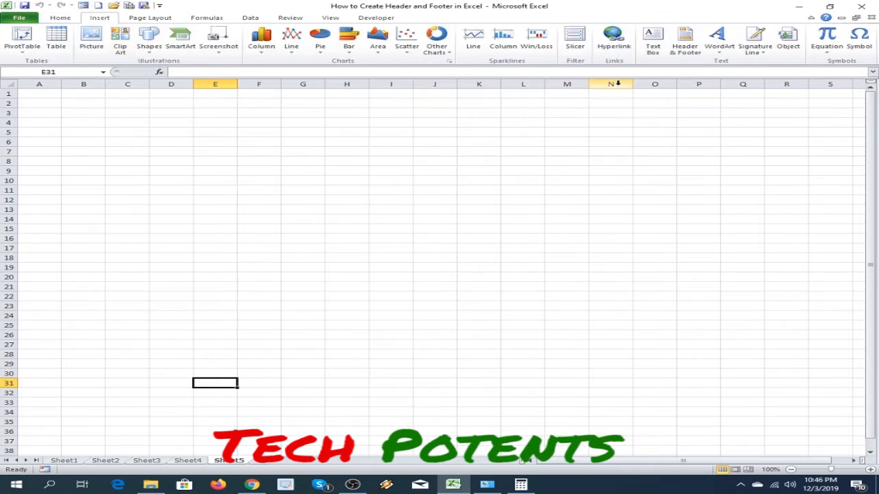
pyautogui.click(687, 43)
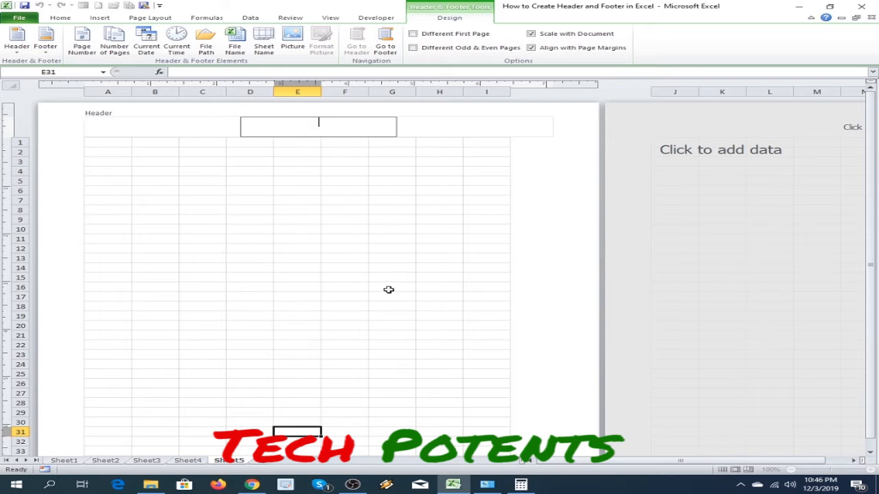
pyautogui.click(212, 198)
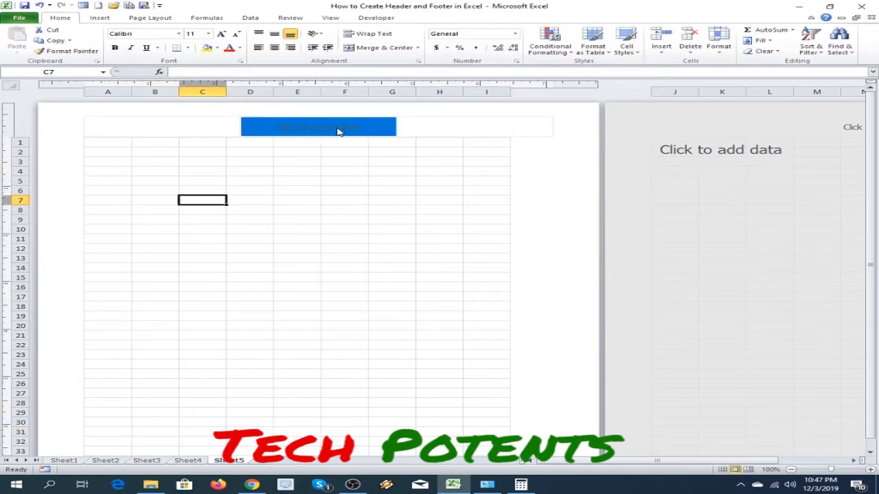
pyautogui.scroll(-10, 493, 265)
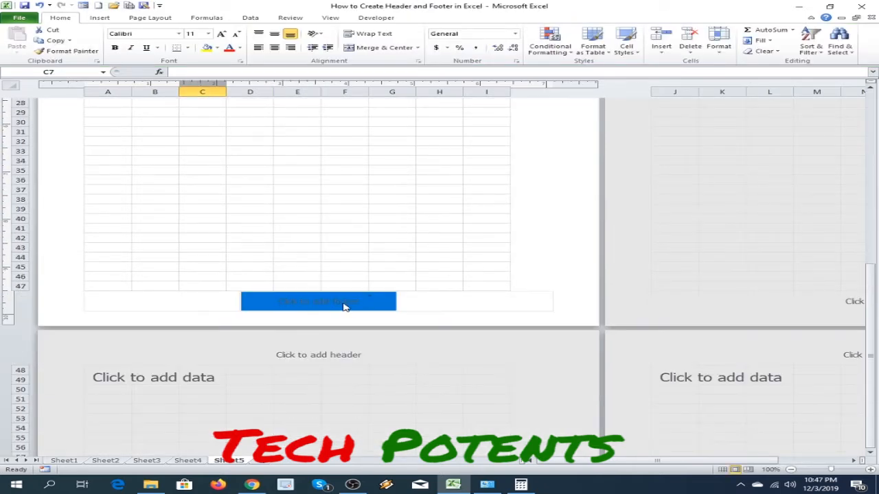
pyautogui.scroll(10, 474, 275)
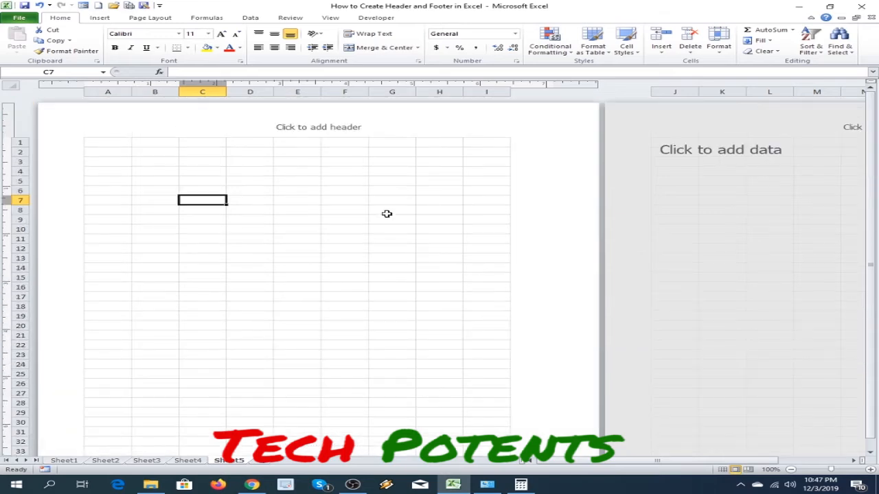
# Enter Header1 in the left header section and copy the word Header for reuse.
pyautogui.click(214, 125)
pyautogui.click(308, 129)
pyautogui.click(514, 114)
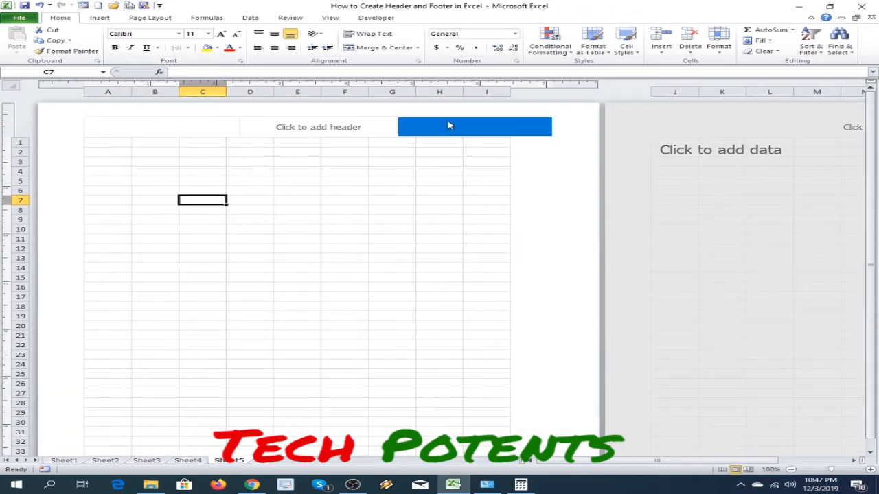
pyautogui.click(156, 121)
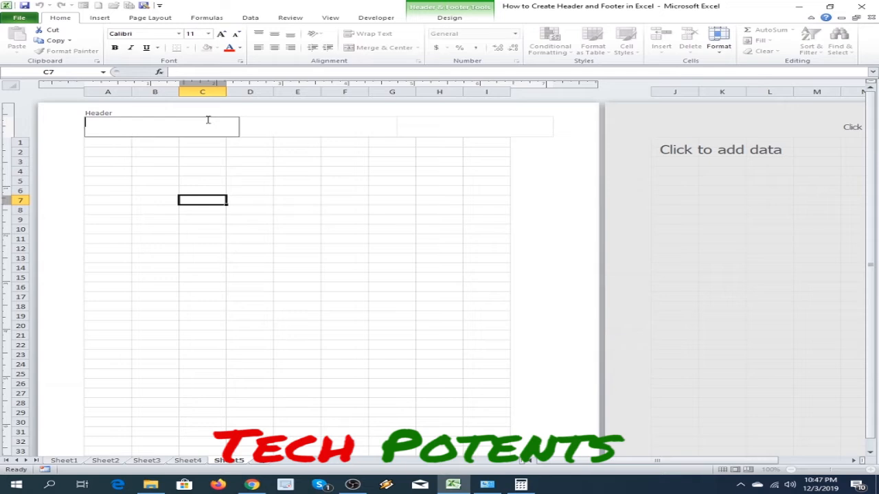
pyautogui.write('Header1')
pyautogui.hotkey('shift', 'Home')
pyautogui.hotkey('ctrl', 'c')
# Fill the centre header section with Header2 and the right one with Header3, reusing the copied word.
pyautogui.click(281, 126)
pyautogui.hotkey('ctrl', 'v')
pyautogui.write('2')
pyautogui.click(469, 126)
pyautogui.hotkey('ctrl', 'v')
pyautogui.write('3')
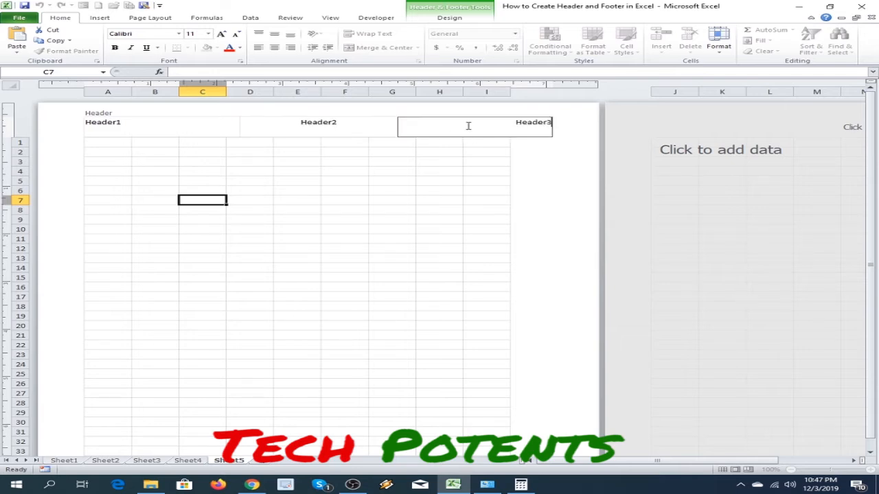
pyautogui.click(523, 216)
# Enter Footer1 in the left footer section of the first page and copy the word Footer for reuse.
pyautogui.scroll(-10, 547, 228)
pyautogui.click(129, 273)
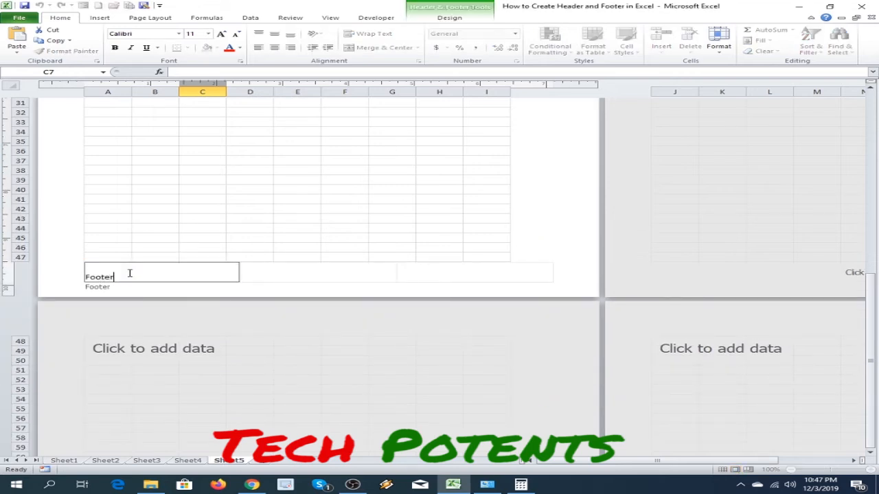
pyautogui.hotkey('shift', 'Left')
pyautogui.hotkey('shift', 'Left')
pyautogui.hotkey('shift', 'Left')
pyautogui.hotkey('shift', 'Left')
pyautogui.hotkey('ctrl', 'c')
pyautogui.click(147, 281)
pyautogui.write('1')
# Fill the centre footer section with Footer2 and the right one with Footer3, reusing the copied word.
pyautogui.click(318, 277)
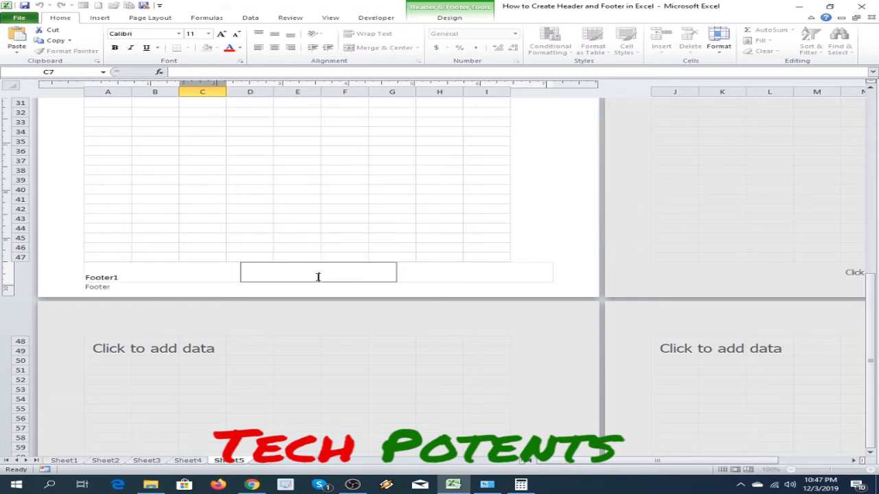
pyautogui.hotkey('ctrl', 'v')
pyautogui.write('2')
pyautogui.click(446, 276)
pyautogui.hotkey('ctrl', 'v')
pyautogui.write('3')
pyautogui.click(540, 251)
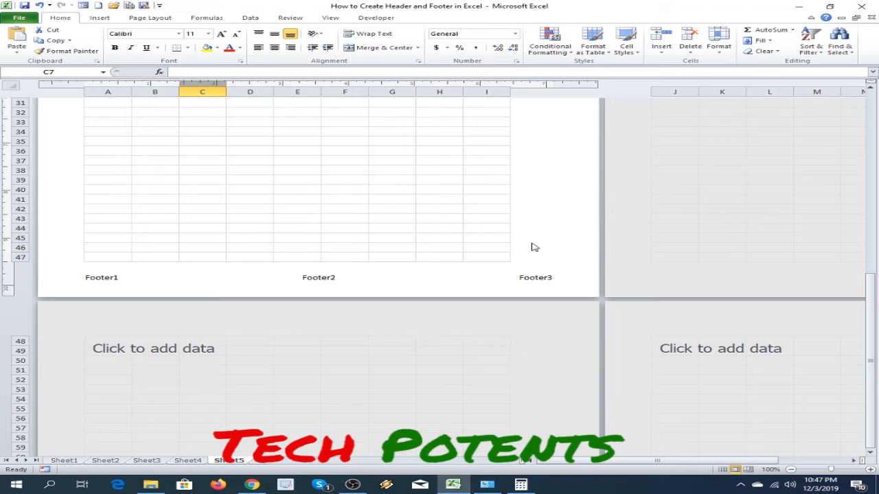
# Review the texts in the footer and header sections of the first page.
pyautogui.scroll(9, 517, 233)
pyautogui.scroll(-8, 518, 234)
pyautogui.click(525, 306)
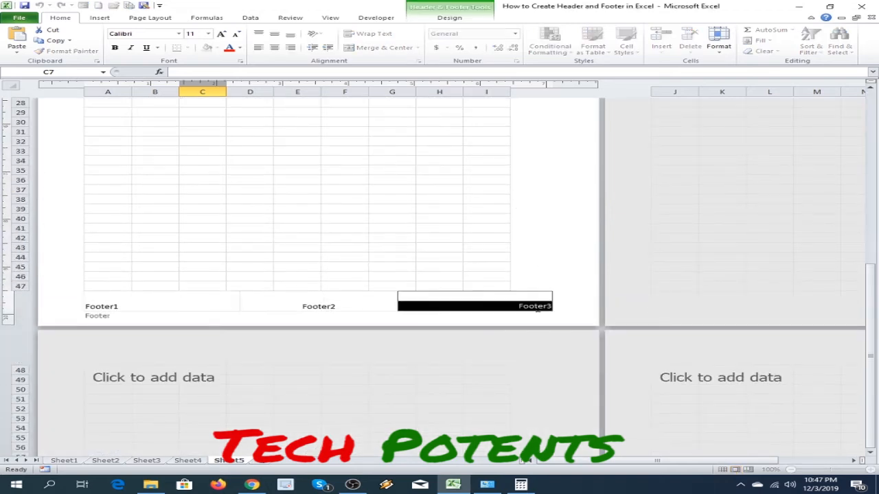
pyautogui.click(310, 309)
pyautogui.click(143, 309)
pyautogui.click(306, 309)
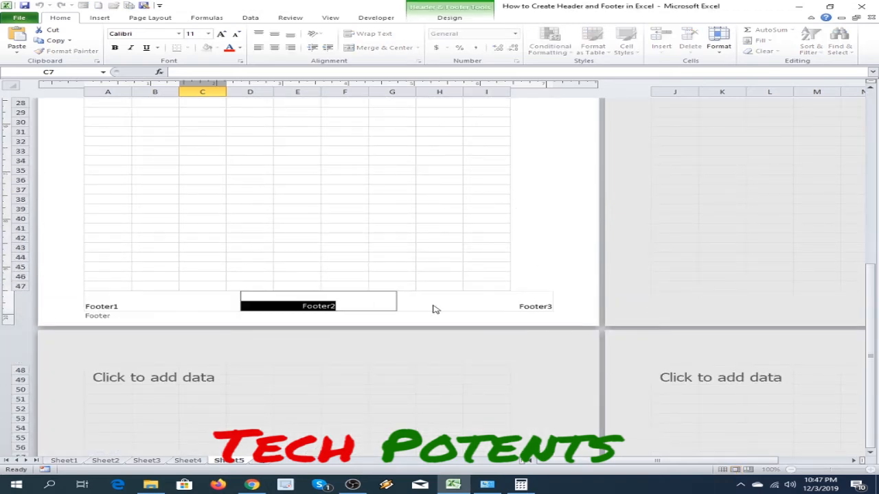
pyautogui.click(539, 235)
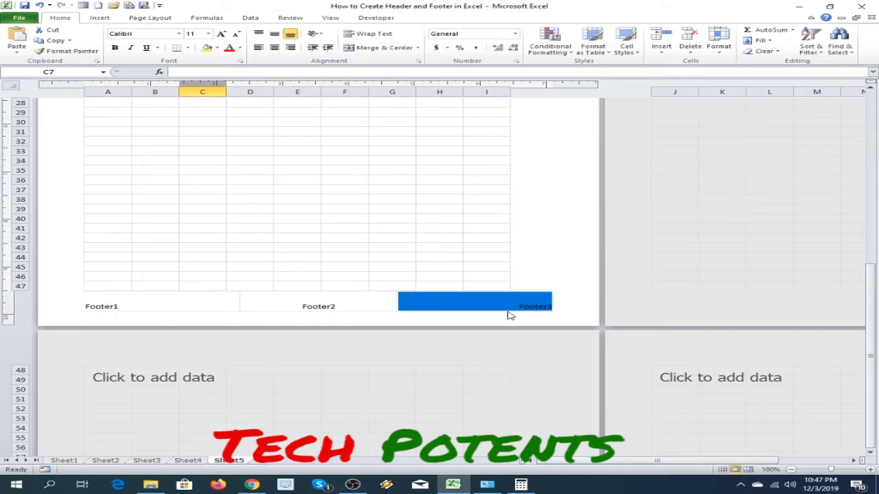
pyautogui.scroll(10, 407, 293)
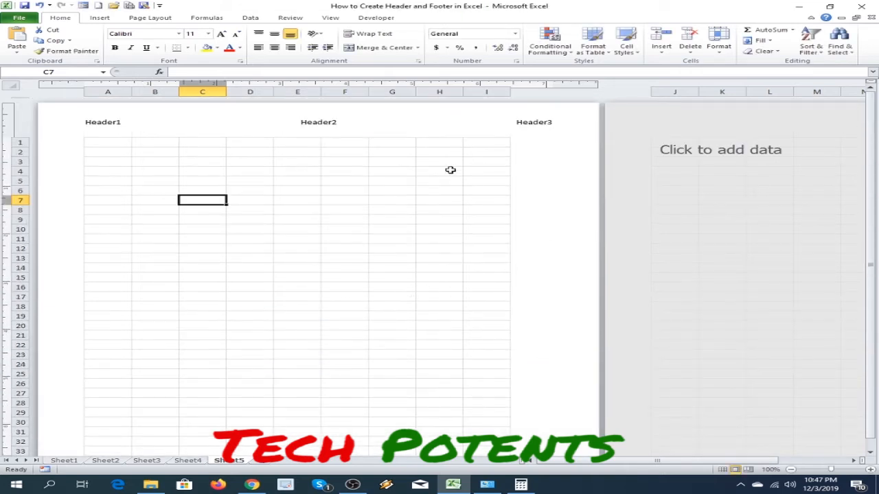
# Replace the Header1 text with the picture 03_background_intro_neonstaxx-1024x576 from the E: drive folder Youtube File > Thumnails Row file.
pyautogui.click(107, 124)
pyautogui.click(152, 123)
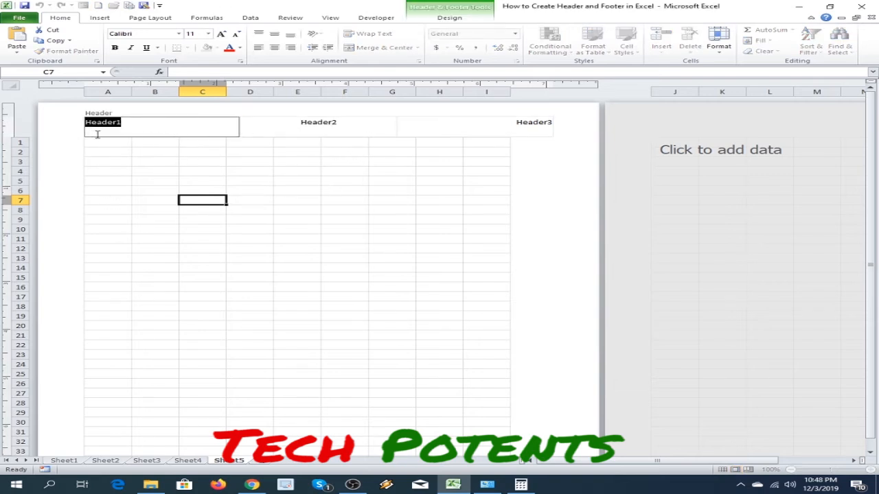
pyautogui.click(135, 123)
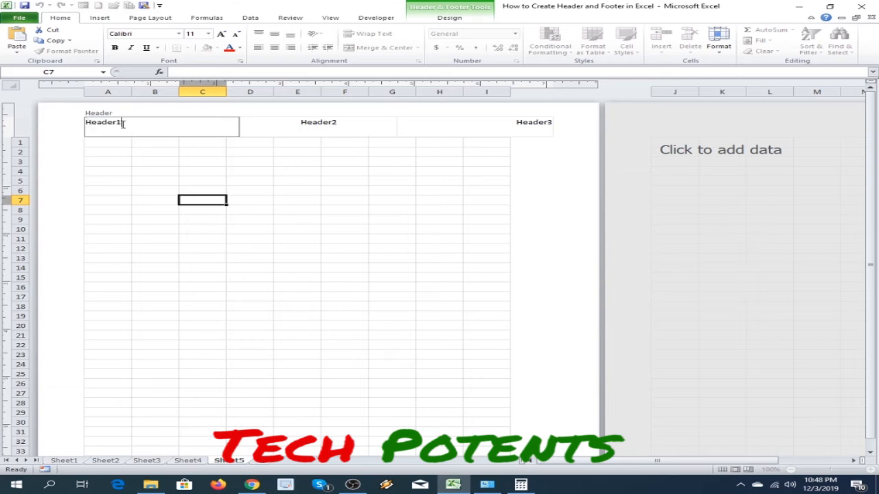
pyautogui.moveTo(123, 124); pyautogui.dragTo(68, 124)
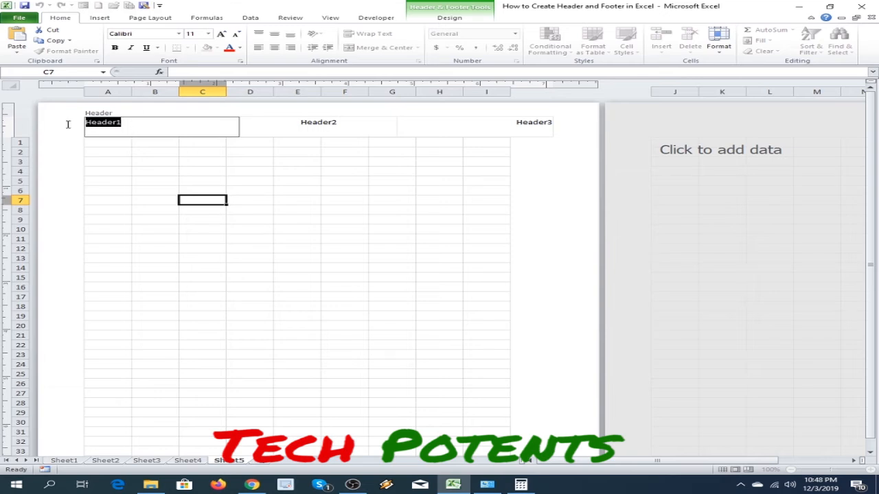
pyautogui.click(130, 123)
pyautogui.moveTo(131, 124); pyautogui.dragTo(85, 124)
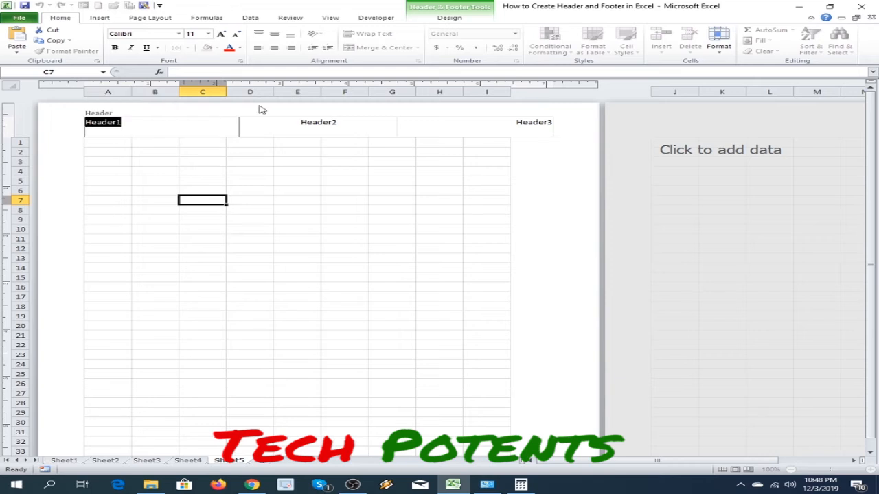
pyautogui.click(450, 19)
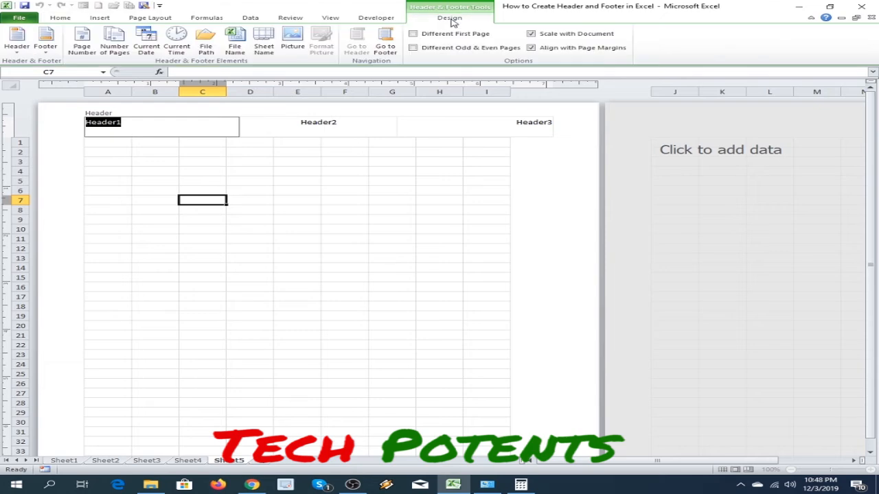
pyautogui.click(295, 47)
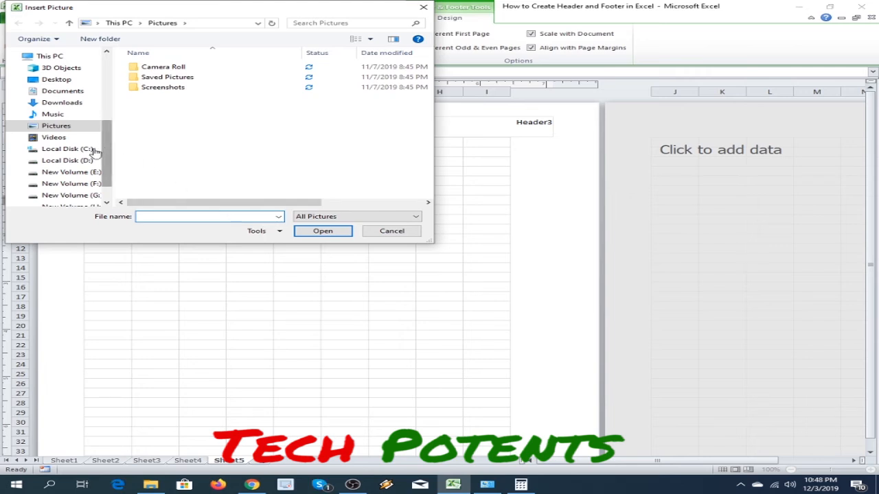
pyautogui.click(70, 173)
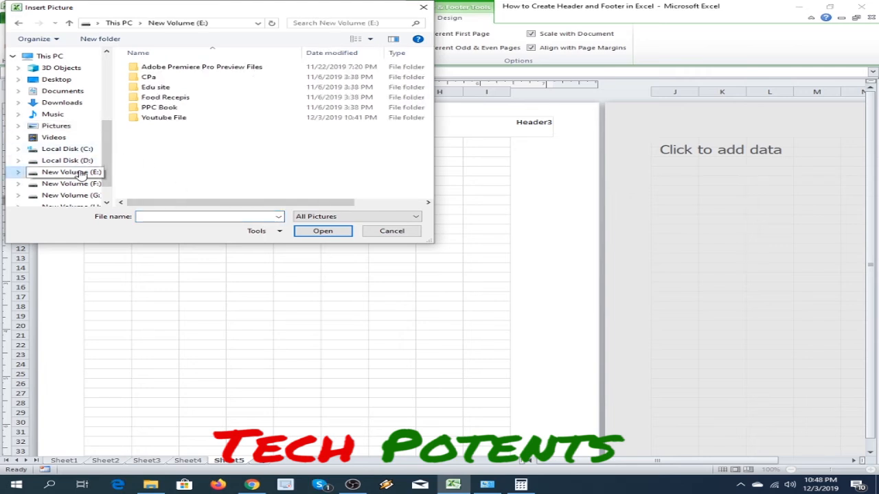
pyautogui.doubleClick(158, 122)
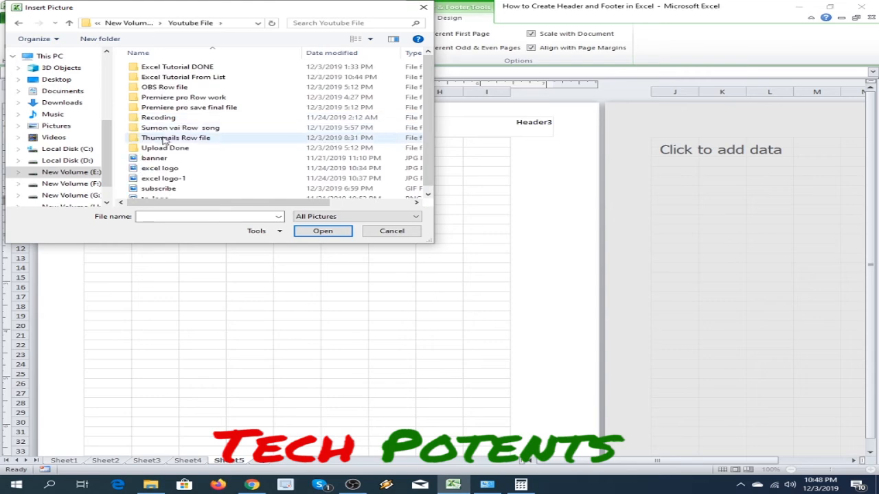
pyautogui.doubleClick(173, 138)
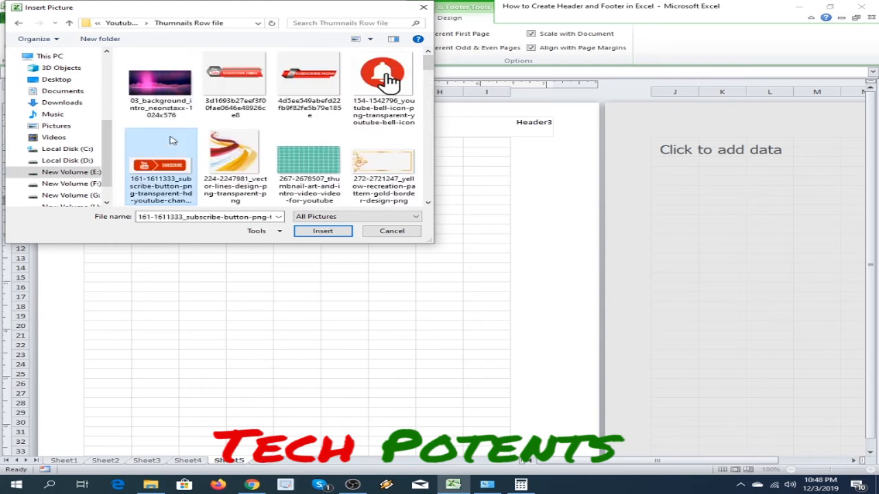
pyautogui.doubleClick(170, 100)
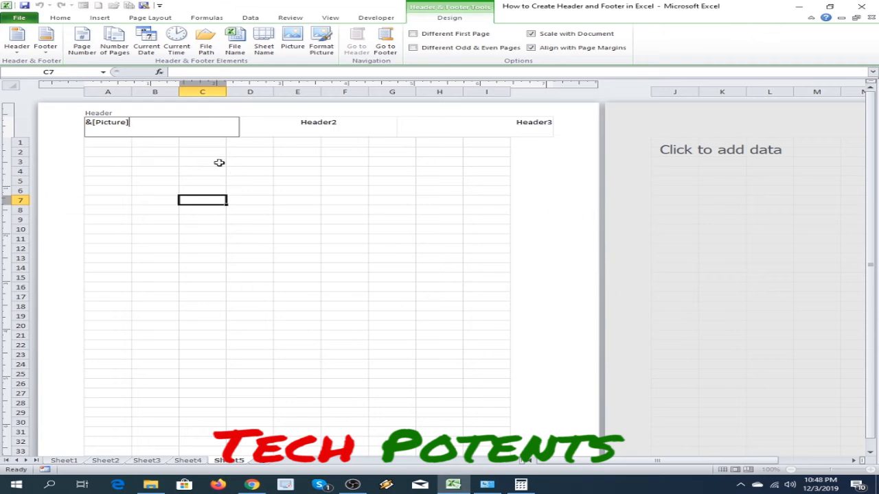
pyautogui.click(525, 217)
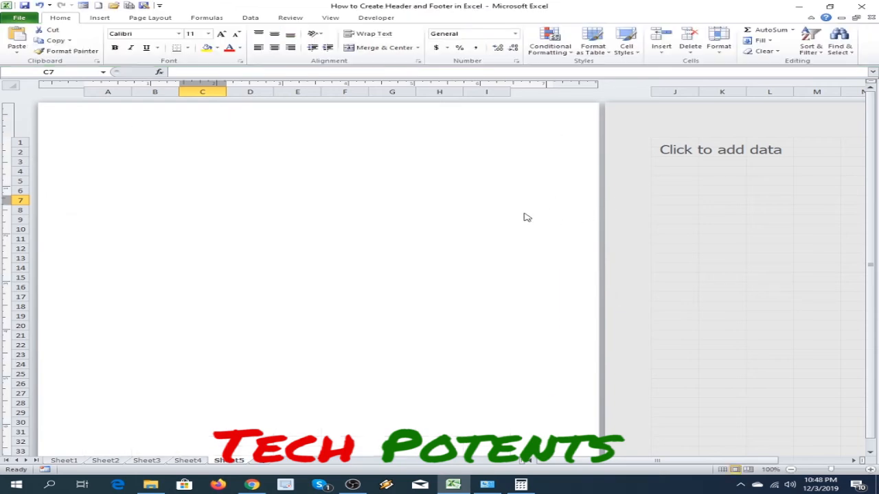
pyautogui.scroll(-8, 484, 334)
pyautogui.scroll(8, 484, 336)
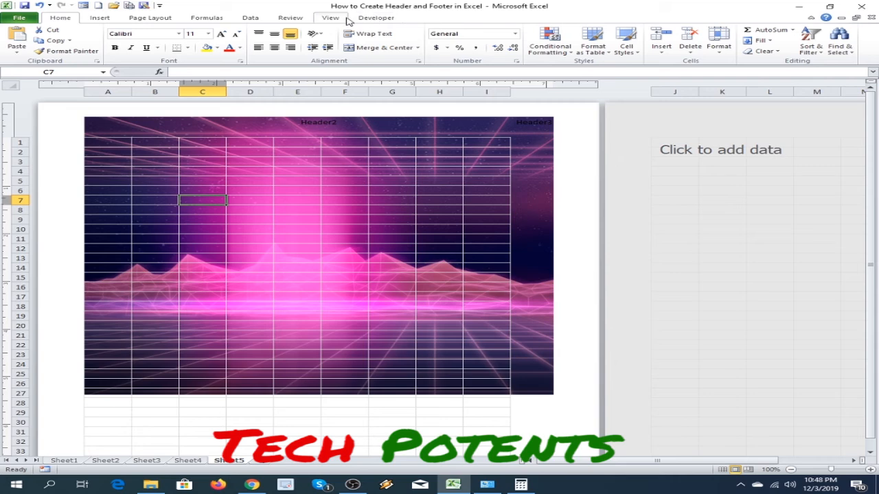
# Format the picture in the left header section with the aspect ratio unlocked, height .5" and width 1".
pyautogui.click(375, 18)
pyautogui.click(138, 122)
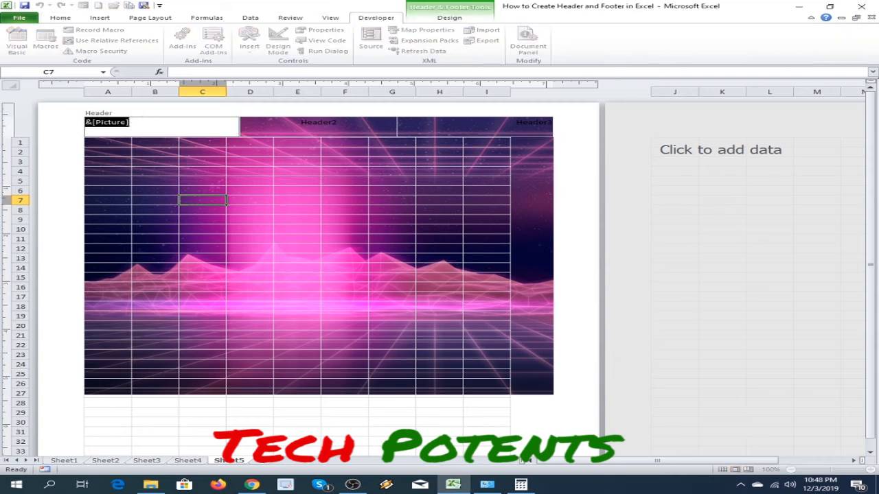
pyautogui.click(450, 18)
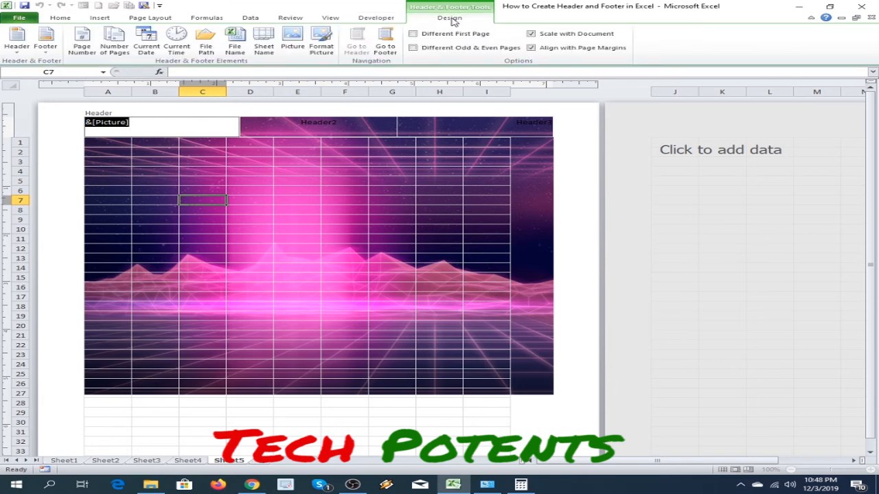
pyautogui.click(328, 50)
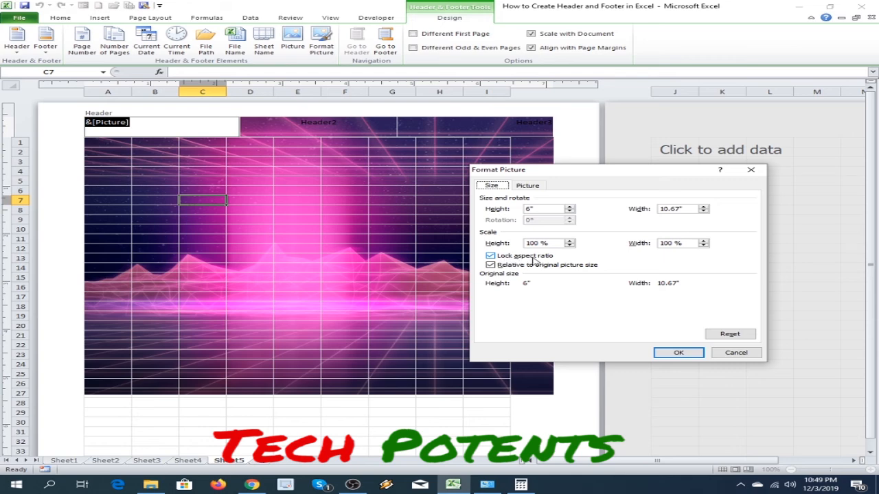
pyautogui.click(499, 260)
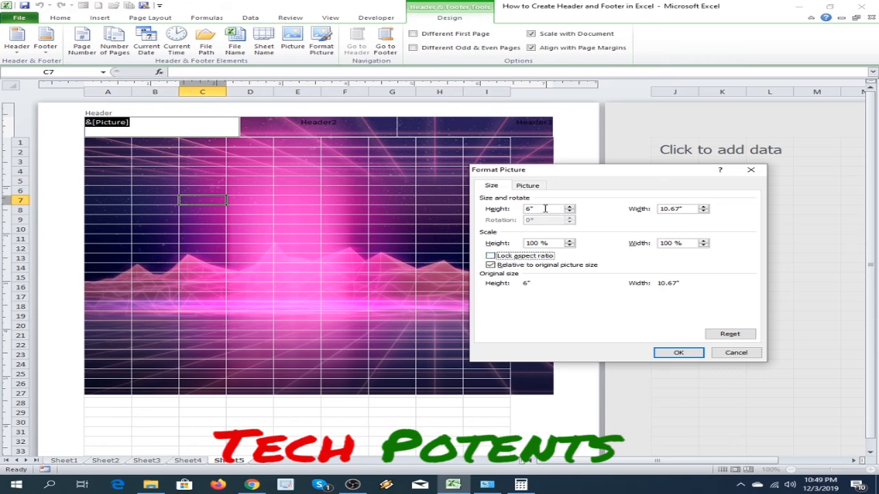
pyautogui.moveTo(539, 209); pyautogui.dragTo(515, 213)
pyautogui.moveTo(688, 208); pyautogui.dragTo(647, 208)
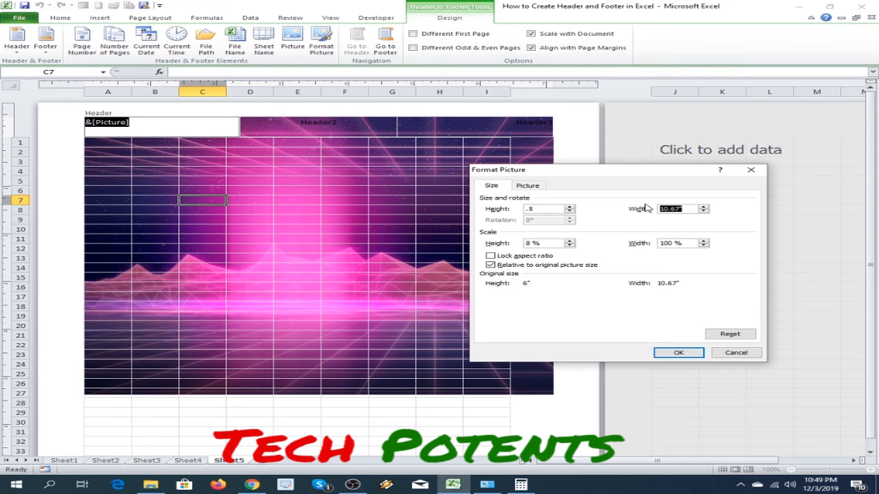
pyautogui.write('1')
pyautogui.click(678, 353)
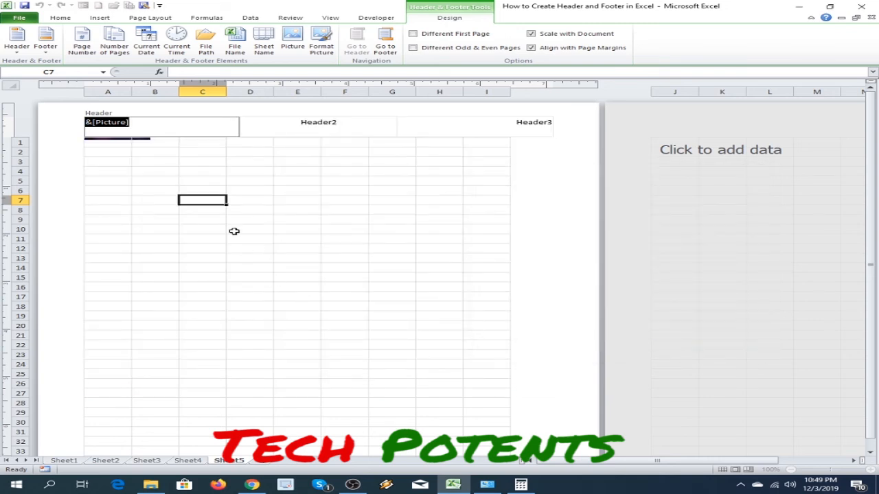
pyautogui.click(554, 195)
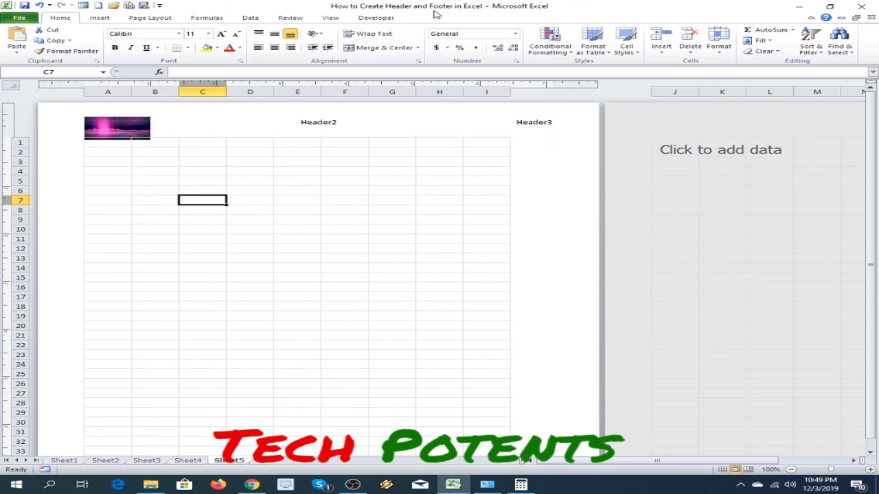
pyautogui.scroll(-2, 569, 177)
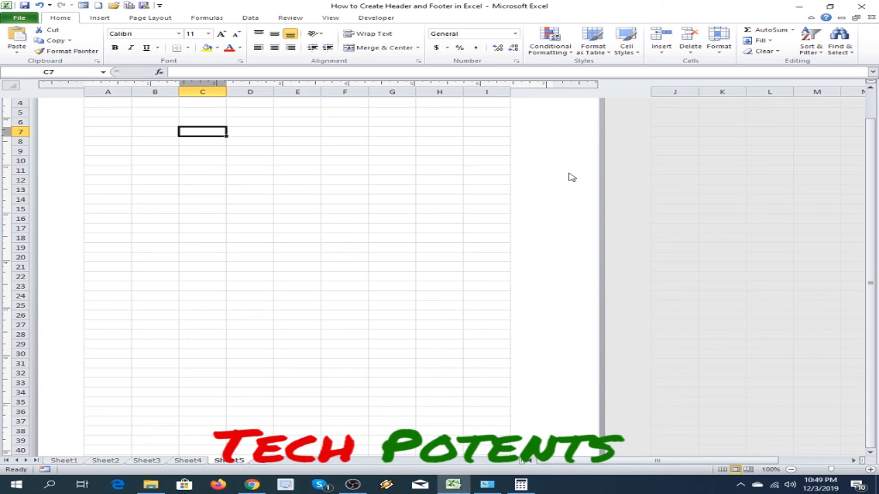
pyautogui.scroll(2, 429, 224)
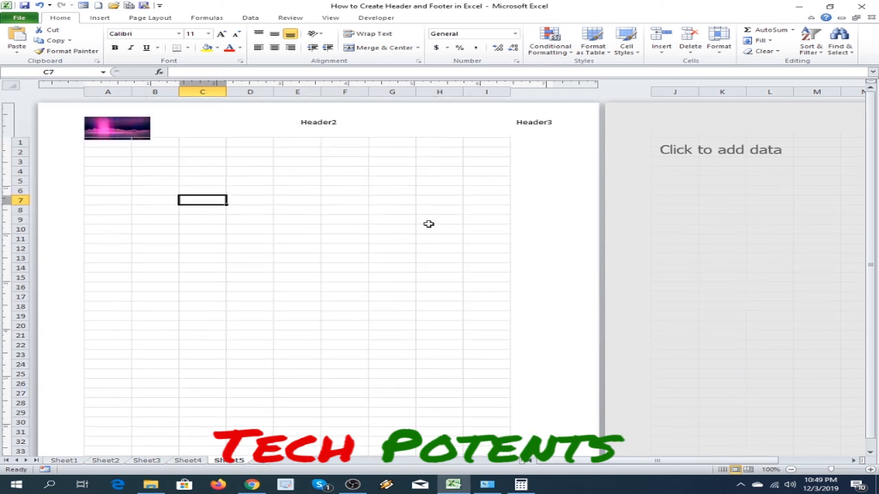